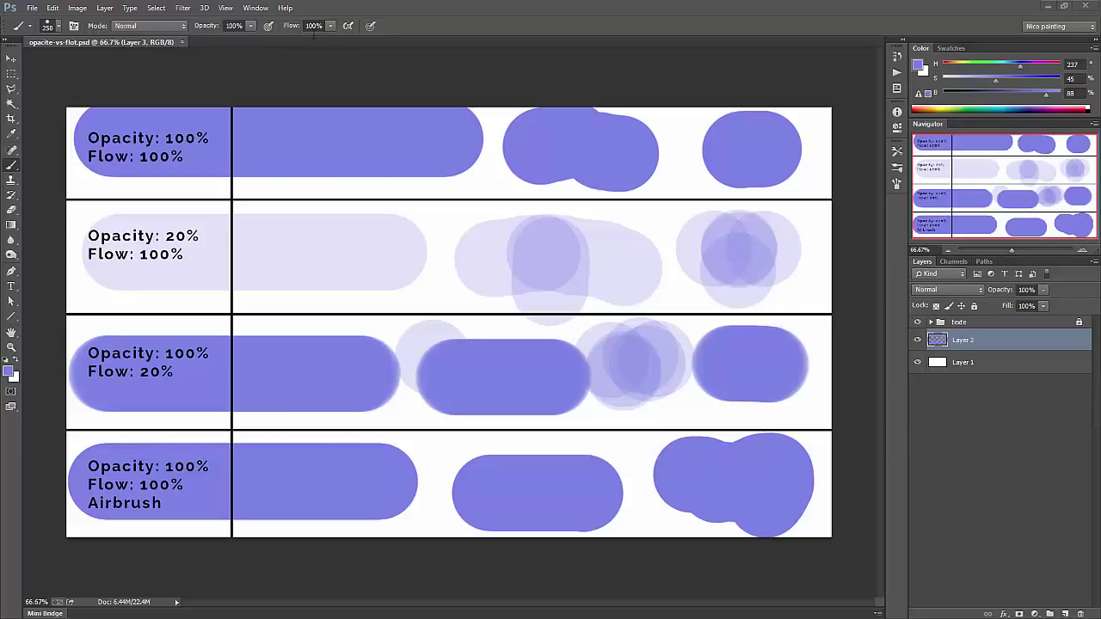
# On a new layer with Layer 3 hidden, paint three separate solid brush strokes across the first row at 100% opacity and flow.
pyautogui.hotkey('ctrl', 'shift', 'alt', 'n')
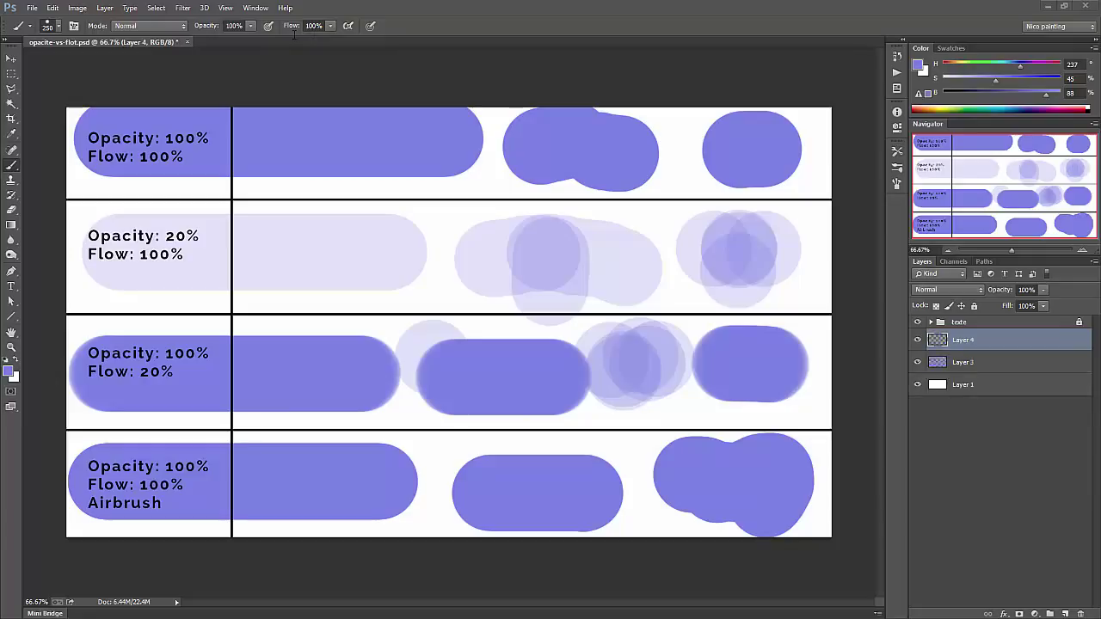
pyautogui.click(918, 362)
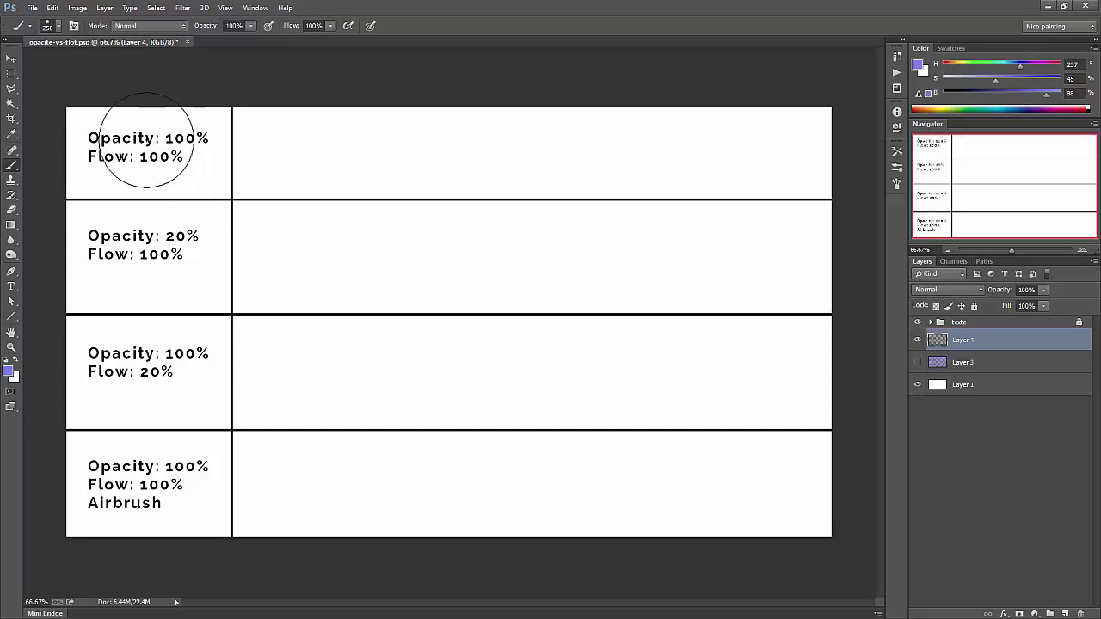
pyautogui.moveTo(114, 153); pyautogui.dragTo(284, 155)
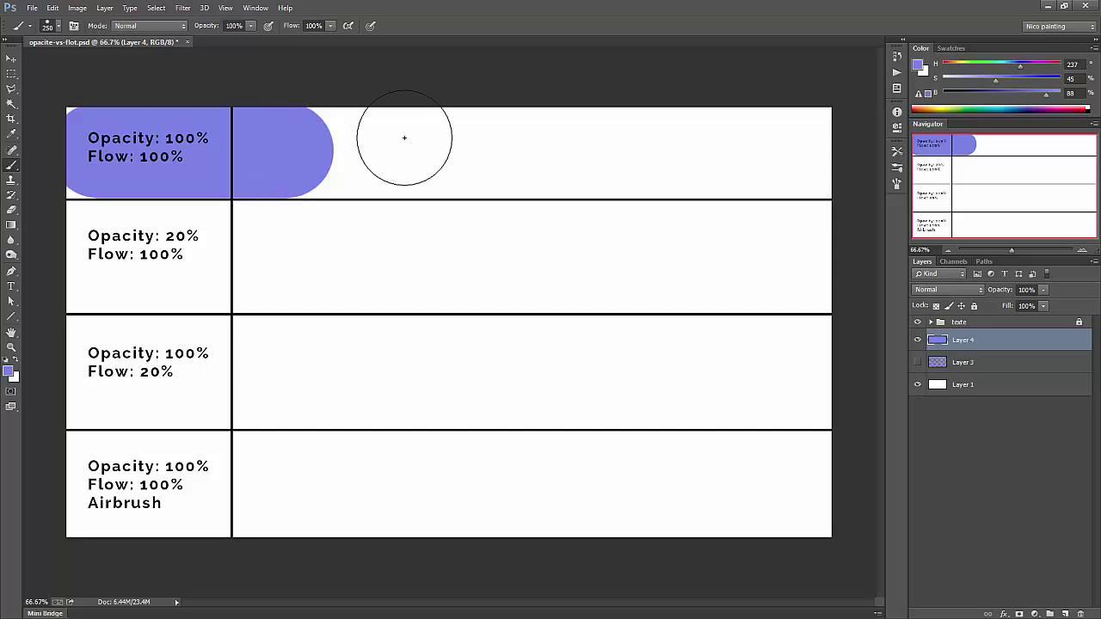
pyautogui.moveTo(391, 146)
pyautogui.mouseDown()
pyautogui.moveTo(452, 138)
pyautogui.moveTo(443, 153)
pyautogui.moveTo(431, 148)
pyautogui.moveTo(482, 136)
pyautogui.moveTo(556, 154)
pyautogui.mouseUp()
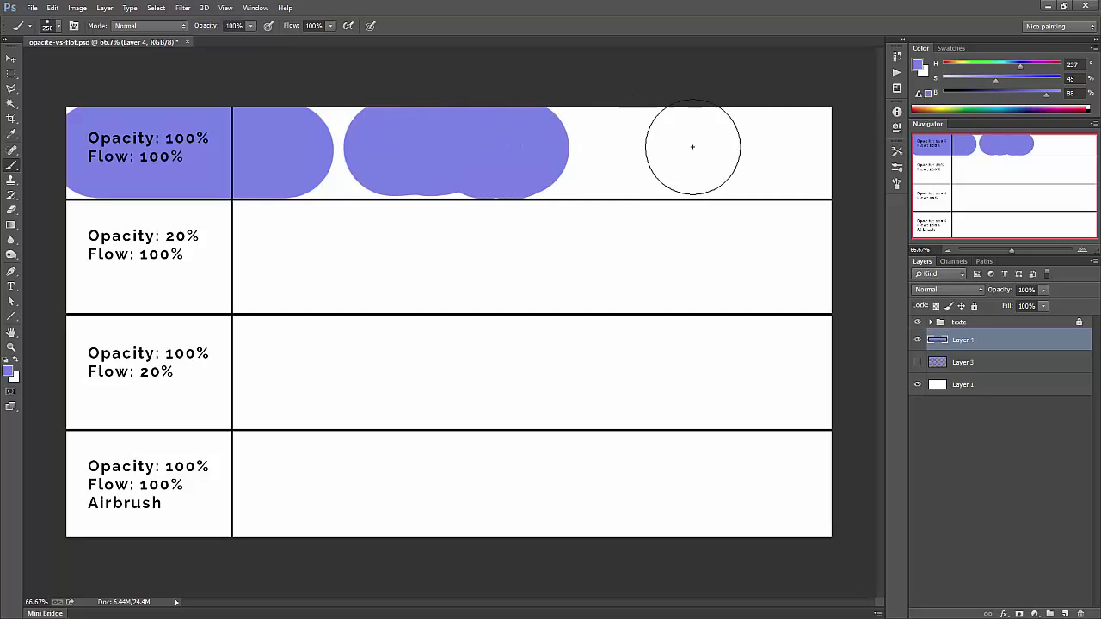
pyautogui.moveTo(659, 146); pyautogui.dragTo(761, 149)
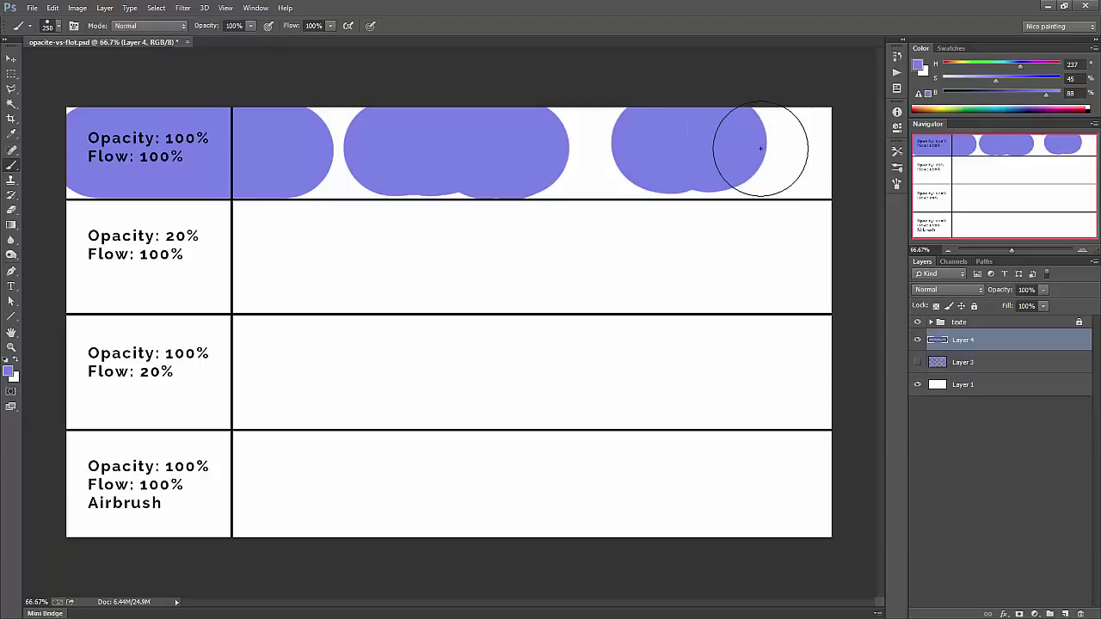
# Set the brush opacity to 23% and paint one long and three short strokes across the second row.
pyautogui.click(250, 26)
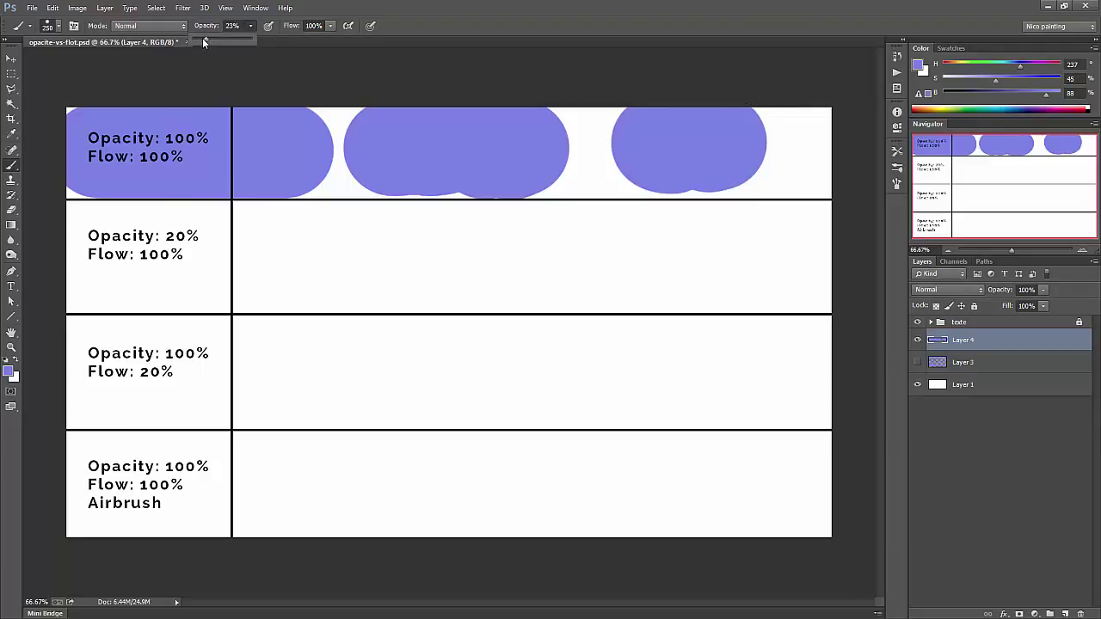
pyautogui.click(108, 255)
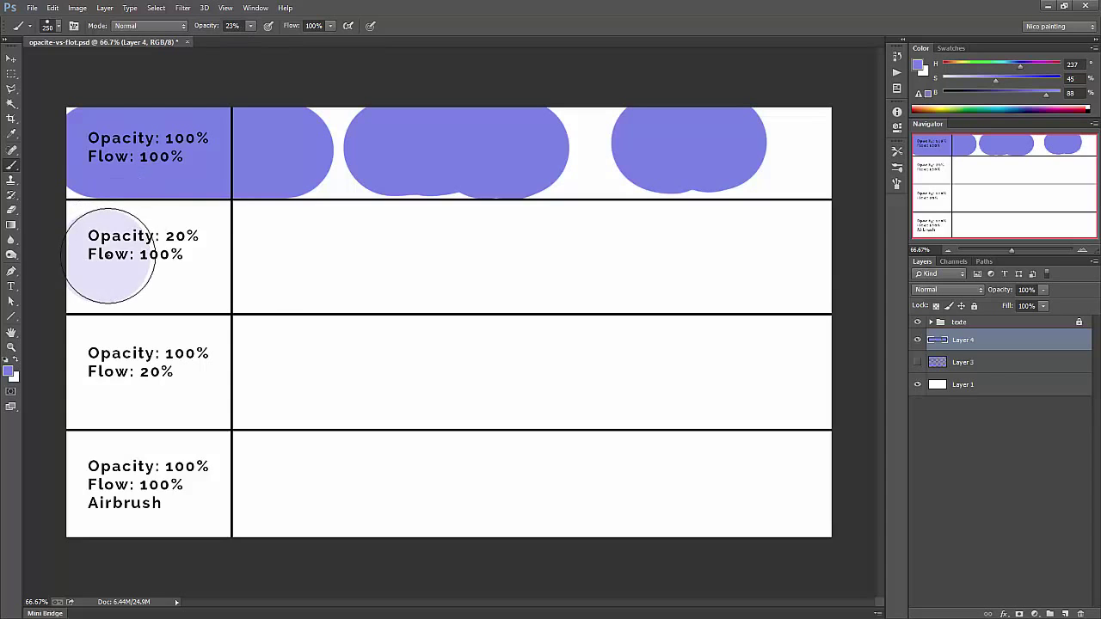
pyautogui.moveTo(108, 255); pyautogui.dragTo(276, 259)
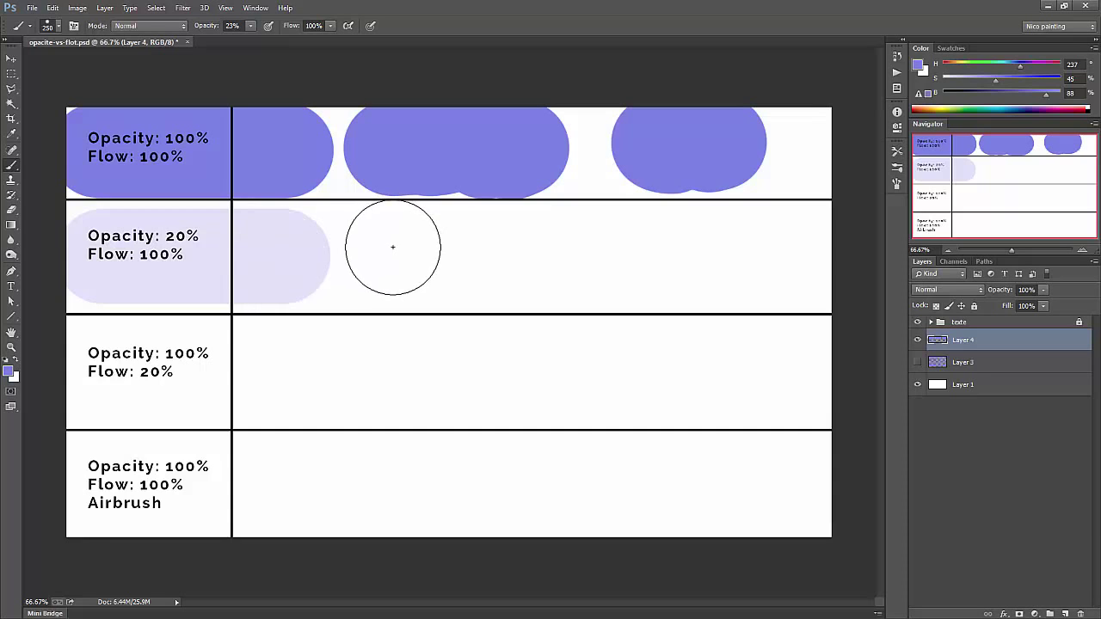
pyautogui.moveTo(389, 251); pyautogui.dragTo(430, 251)
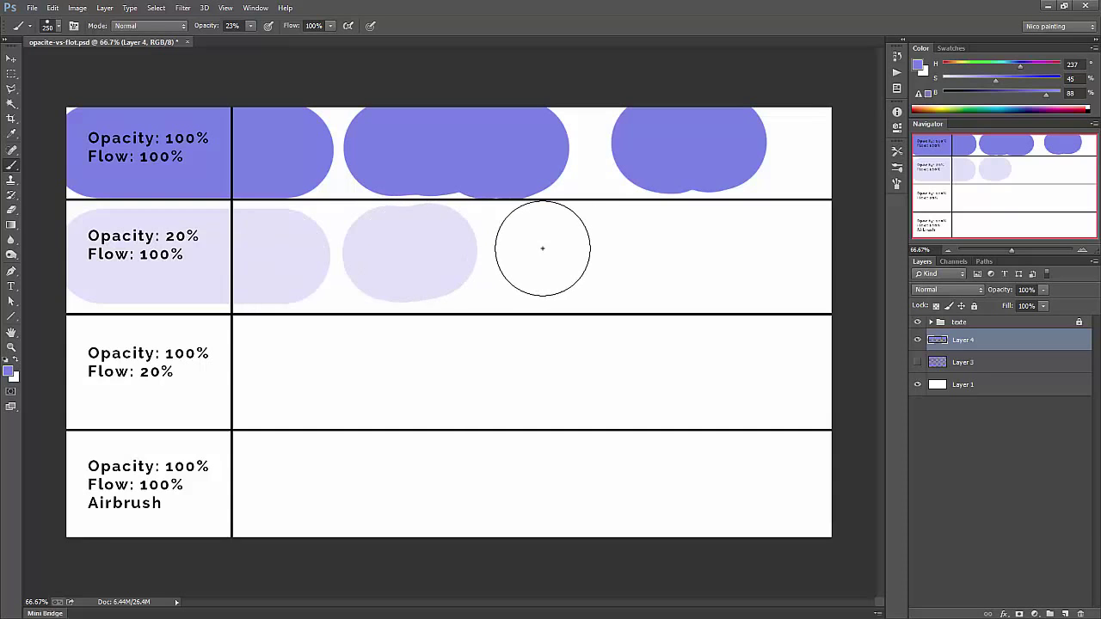
pyautogui.moveTo(540, 246); pyautogui.dragTo(566, 248)
pyautogui.moveTo(659, 246); pyautogui.dragTo(693, 245)
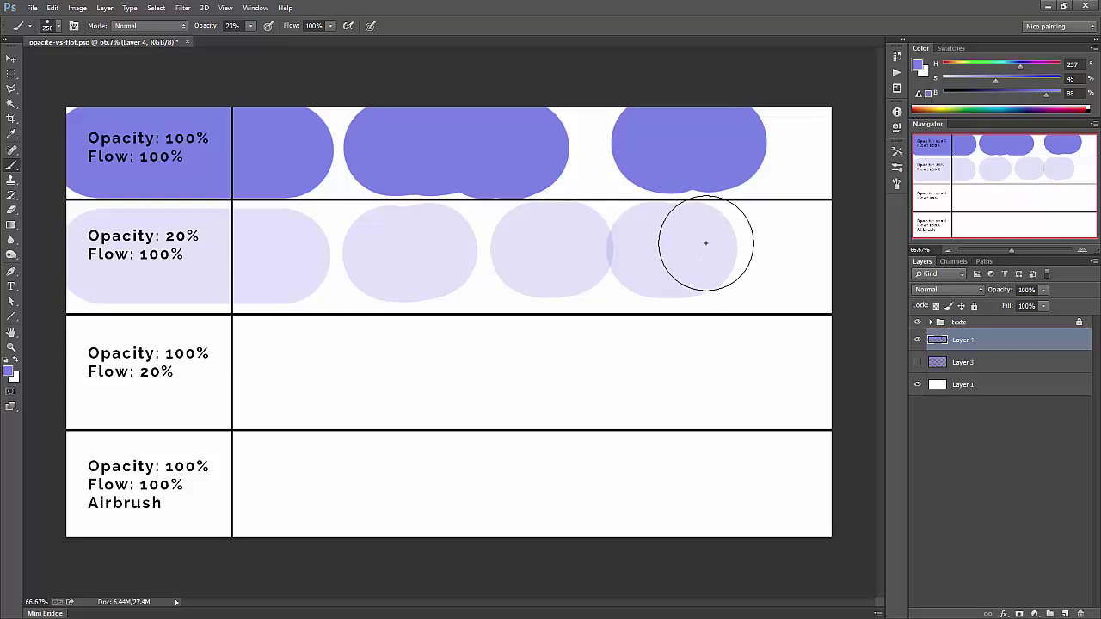
# Layer several overlapping 23% opacity strokes over the middle of the second row to build up darker colour.
pyautogui.click(508, 259)
pyautogui.moveTo(535, 240); pyautogui.dragTo(569, 256)
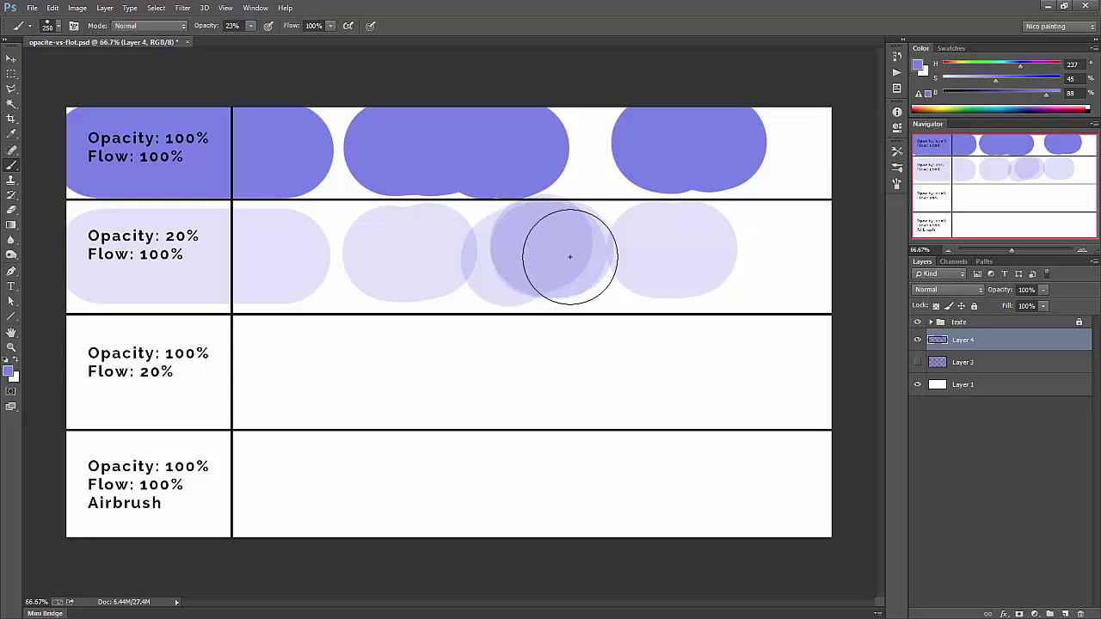
pyautogui.moveTo(502, 258)
pyautogui.mouseDown()
pyautogui.moveTo(573, 250)
pyautogui.moveTo(543, 241)
pyautogui.moveTo(566, 261)
pyautogui.moveTo(510, 260)
pyautogui.moveTo(560, 249)
pyautogui.mouseUp()
pyautogui.moveTo(576, 285)
pyautogui.mouseDown()
pyautogui.moveTo(512, 258)
pyautogui.moveTo(542, 247)
pyautogui.moveTo(514, 250)
pyautogui.moveTo(543, 244)
pyautogui.moveTo(560, 265)
pyautogui.mouseUp()
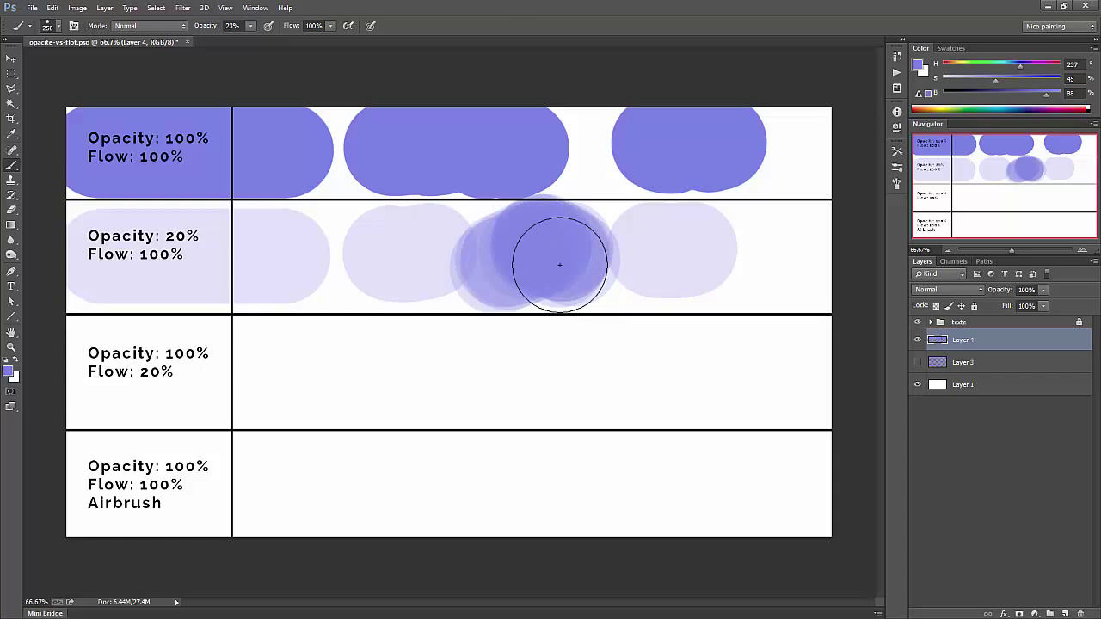
# Set the brush to 100% opacity and 23% flow, and paint a long stroke from the label of the third row.
pyautogui.click(250, 27)
pyautogui.moveTo(252, 41); pyautogui.dragTo(301, 41)
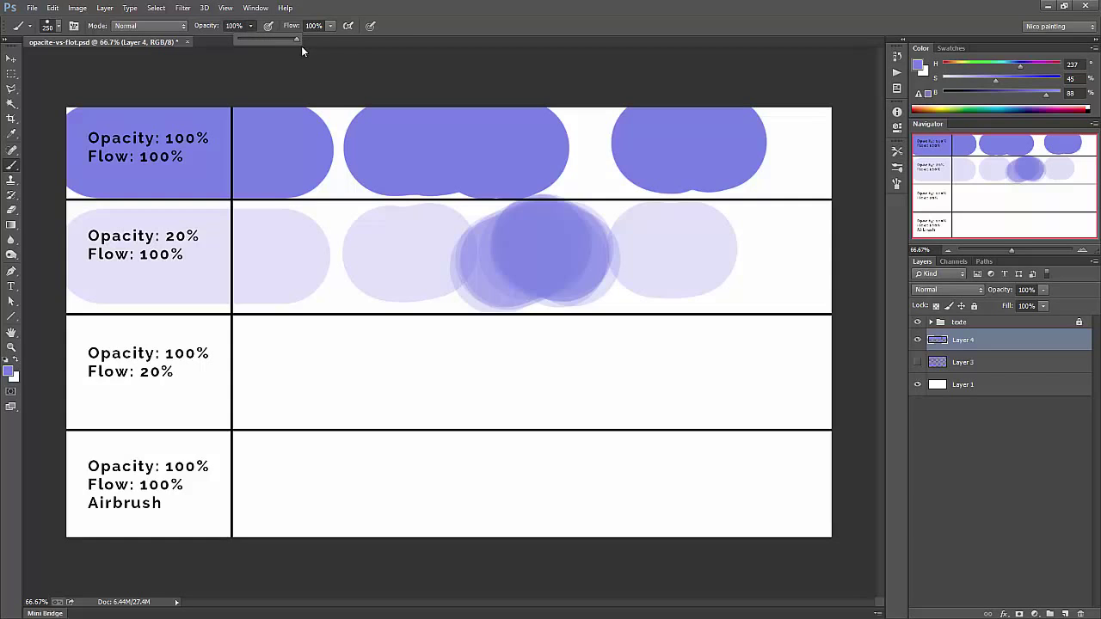
pyautogui.click(330, 26)
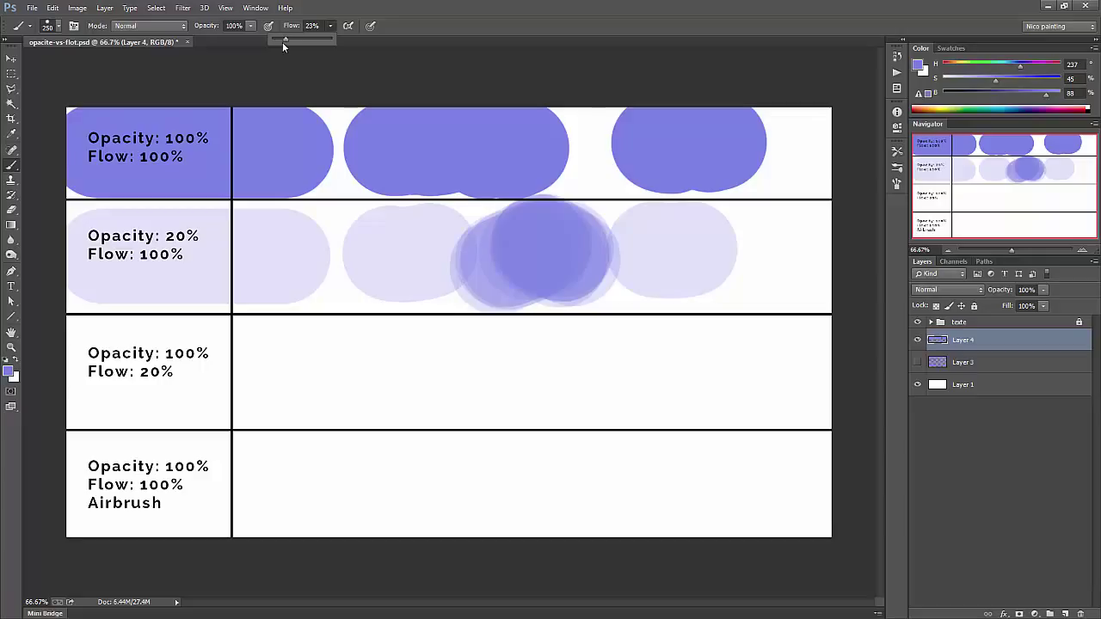
pyautogui.moveTo(116, 374); pyautogui.dragTo(386, 365)
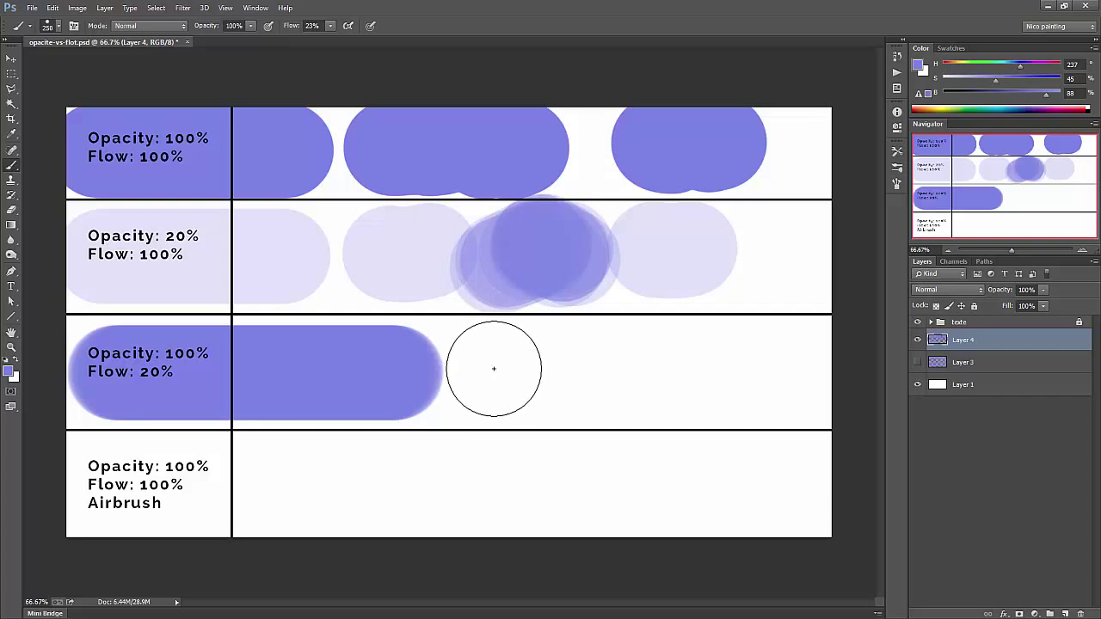
# Paint four round patches along the rest of the third row and join them with overlapping strokes at 23% flow.
pyautogui.click(499, 371)
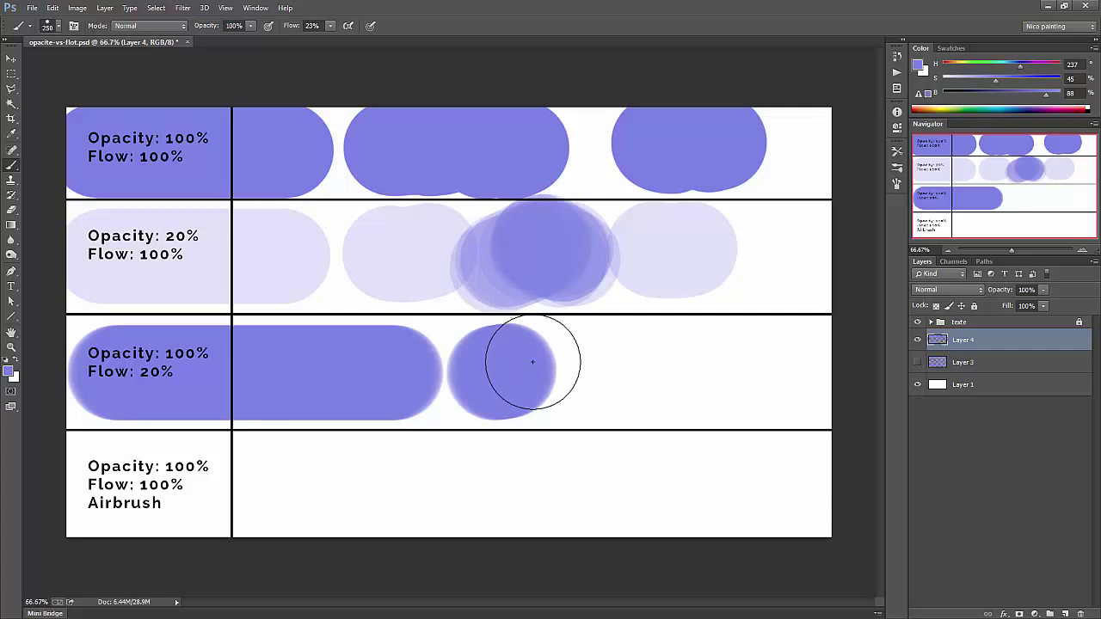
pyautogui.click(606, 371)
pyautogui.click(694, 352)
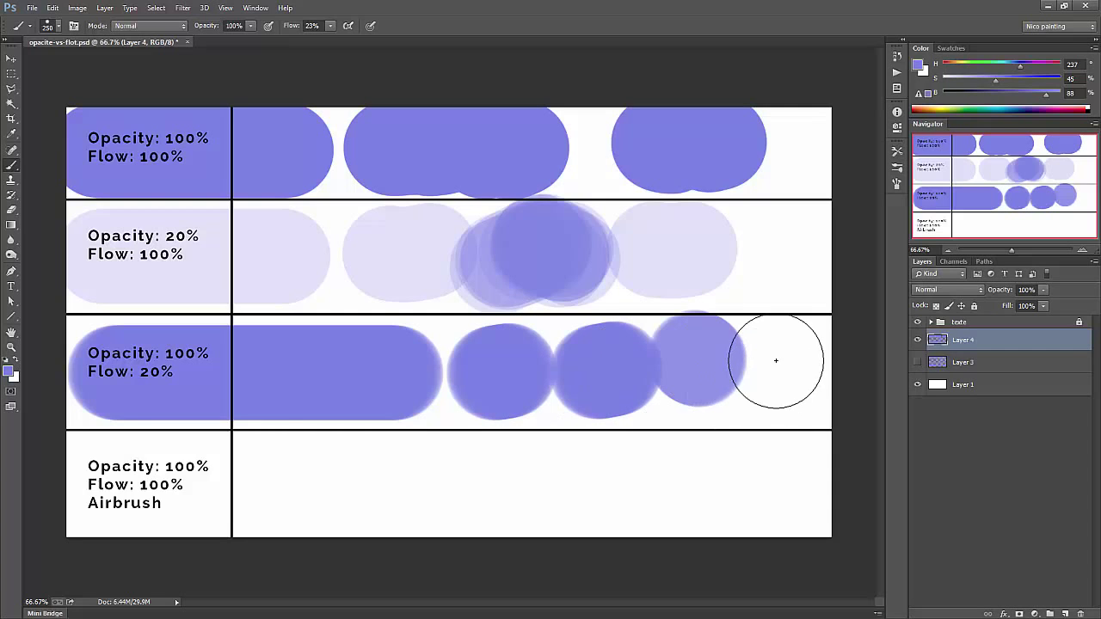
pyautogui.click(775, 361)
pyautogui.moveTo(538, 381)
pyautogui.mouseDown()
pyautogui.moveTo(577, 362)
pyautogui.moveTo(664, 356)
pyautogui.moveTo(637, 360)
pyautogui.moveTo(676, 372)
pyautogui.mouseUp()
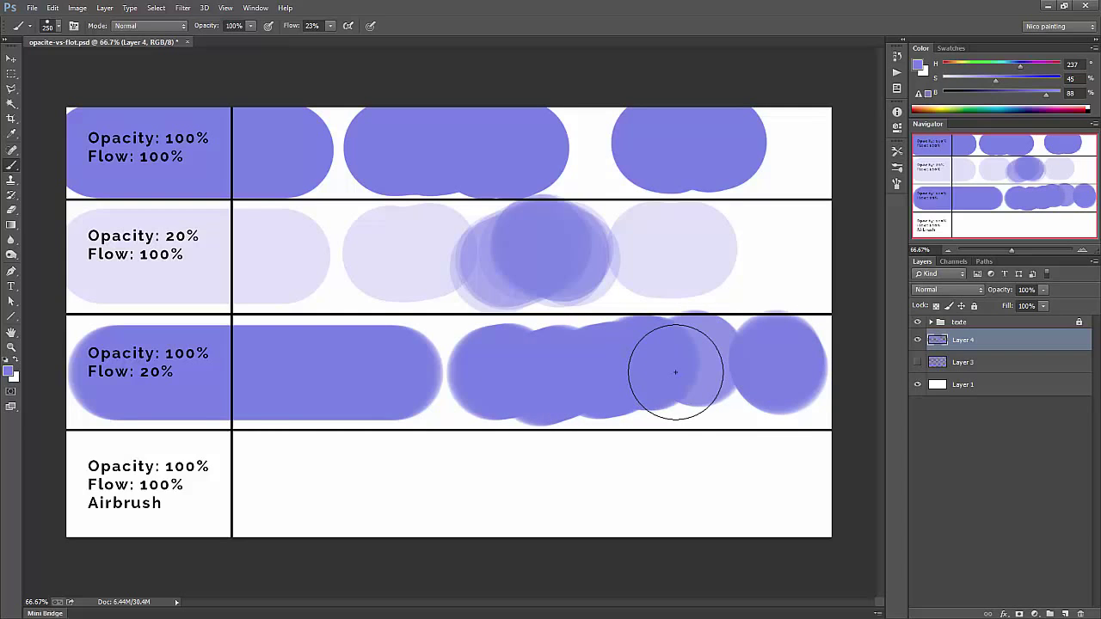
pyautogui.moveTo(474, 374)
pyautogui.mouseDown()
pyautogui.moveTo(585, 363)
pyautogui.moveTo(539, 366)
pyautogui.moveTo(570, 373)
pyautogui.moveTo(610, 408)
pyautogui.moveTo(604, 368)
pyautogui.moveTo(581, 367)
pyautogui.moveTo(685, 362)
pyautogui.moveTo(671, 363)
pyautogui.moveTo(722, 372)
pyautogui.moveTo(715, 357)
pyautogui.moveTo(749, 361)
pyautogui.mouseUp()
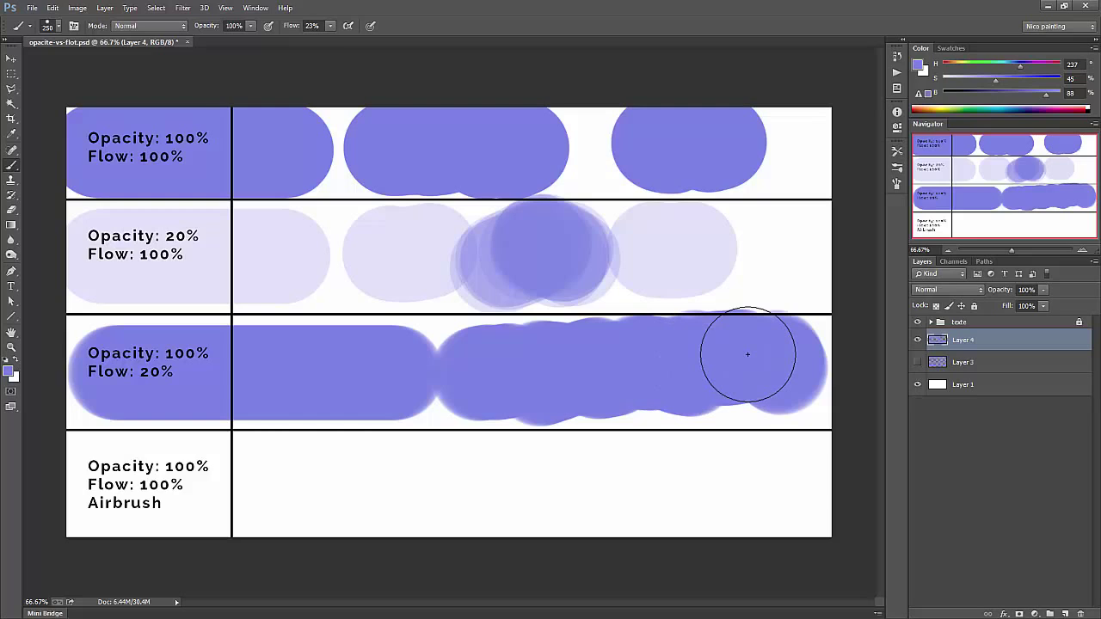
# Set the flow to 100%, enable the airbrush mode, and paint a long stroke over the label of the Airbrush row.
pyautogui.click(330, 26)
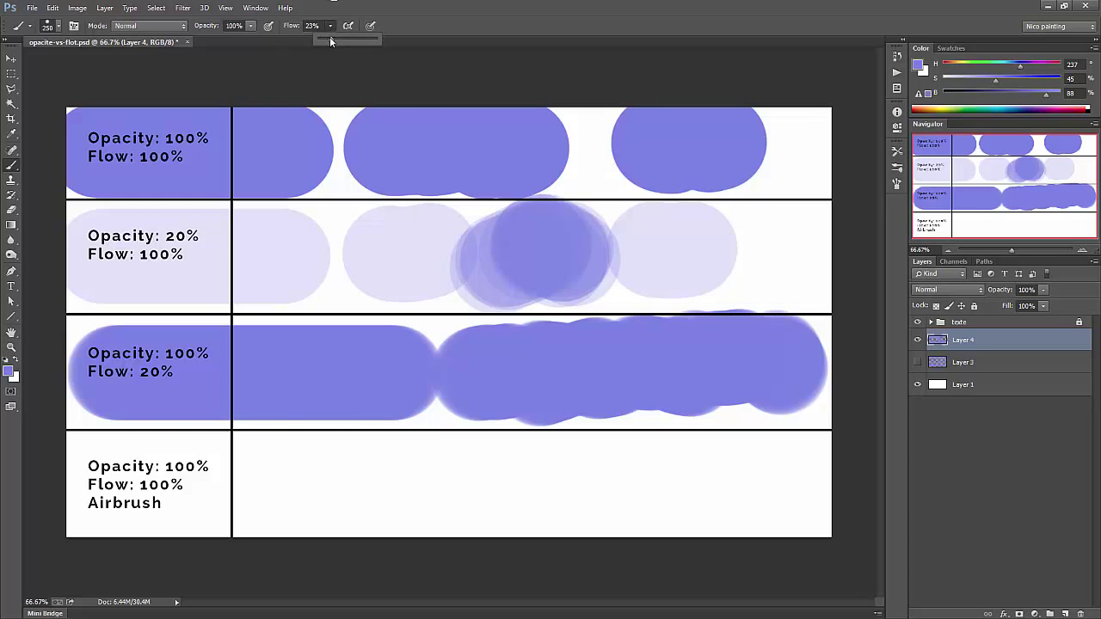
pyautogui.moveTo(372, 41); pyautogui.dragTo(384, 42)
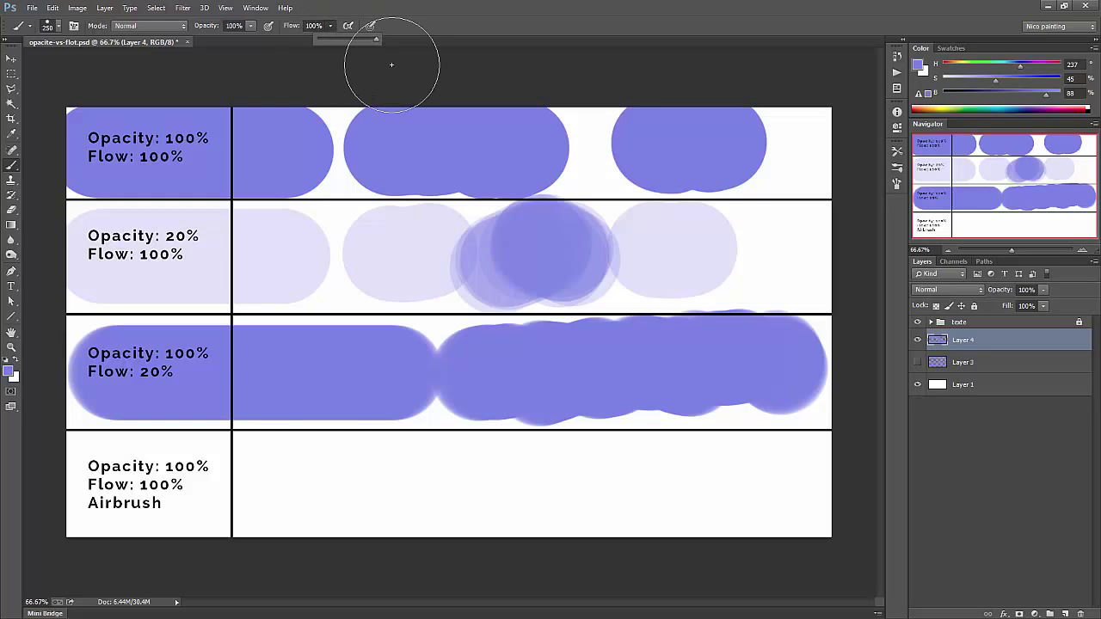
pyautogui.click(348, 27)
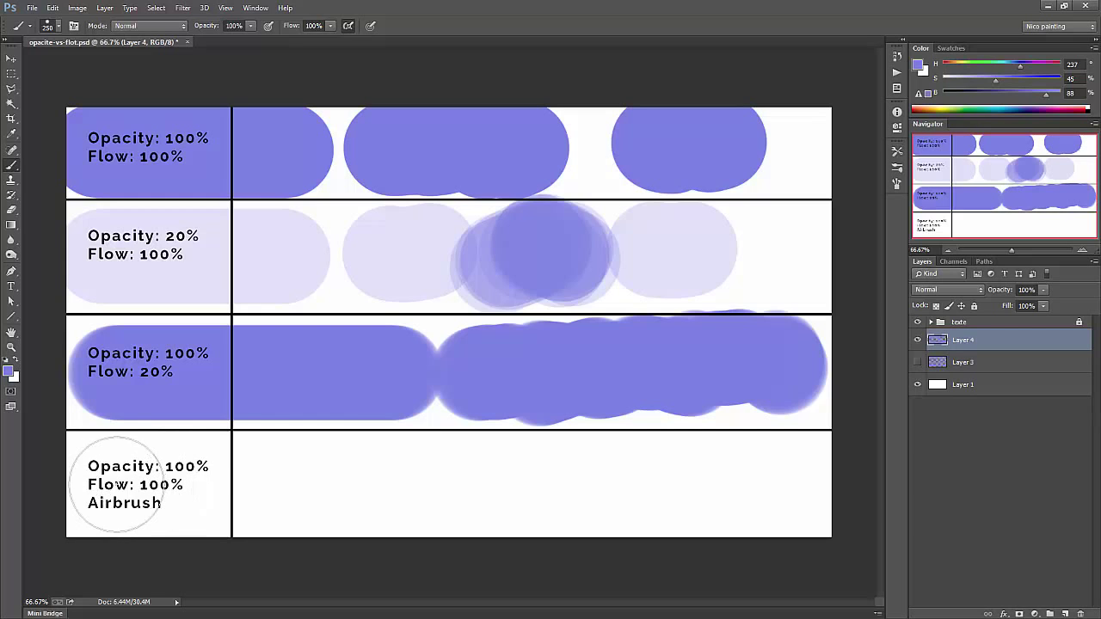
pyautogui.moveTo(120, 483); pyautogui.dragTo(362, 484)
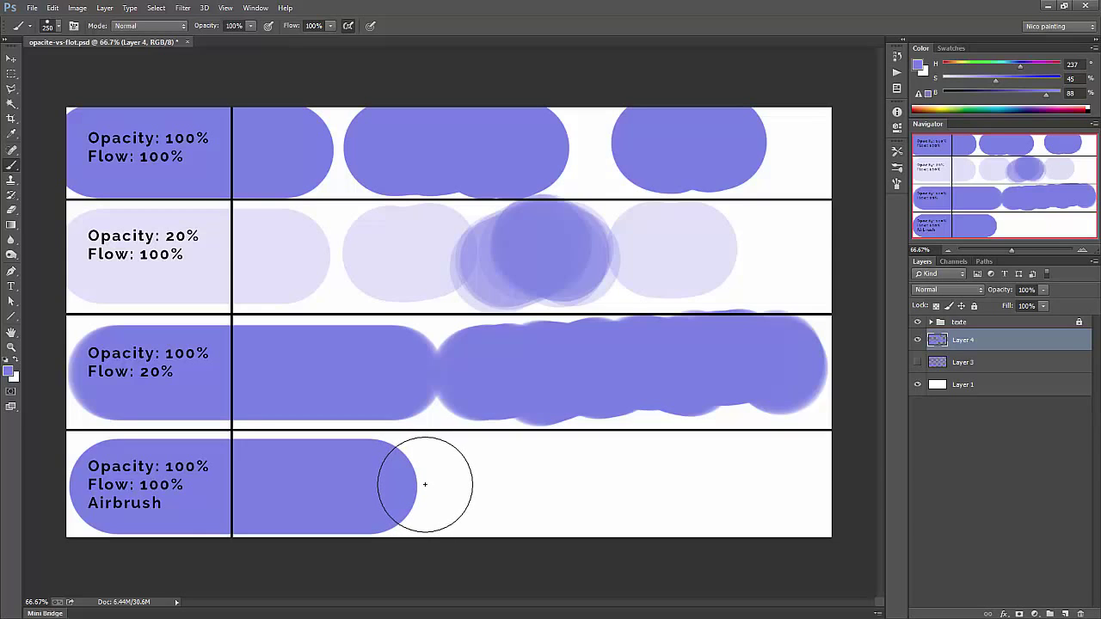
# Paint a chain of touching round patches along the rest of the Airbrush row, and undo the last connecting stroke.
pyautogui.moveTo(479, 482); pyautogui.dragTo(508, 483)
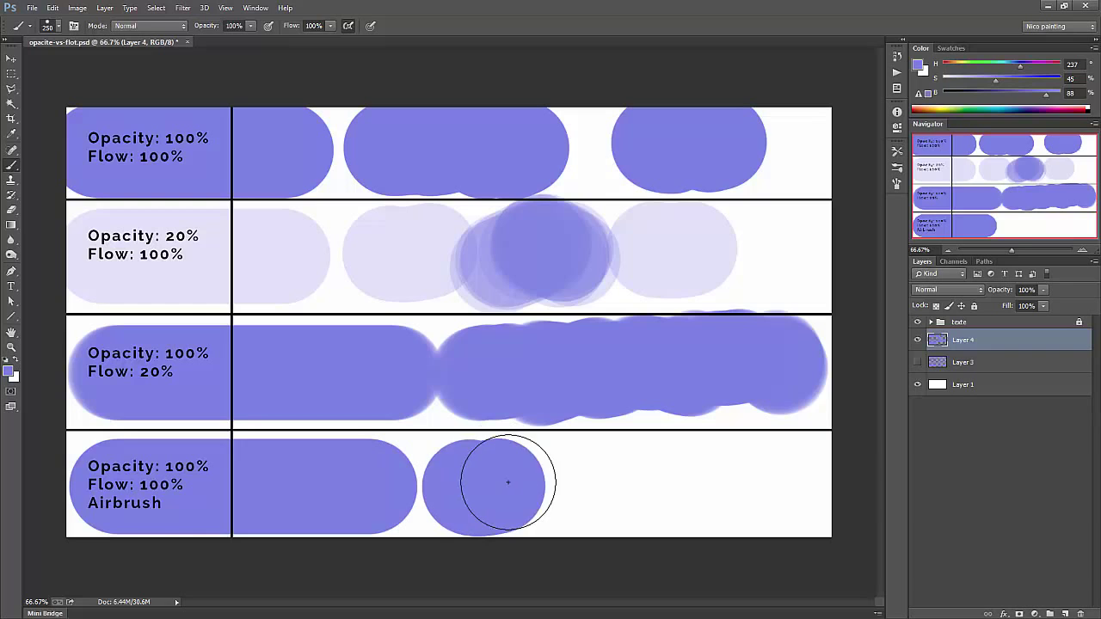
pyautogui.click(580, 483)
pyautogui.click(673, 484)
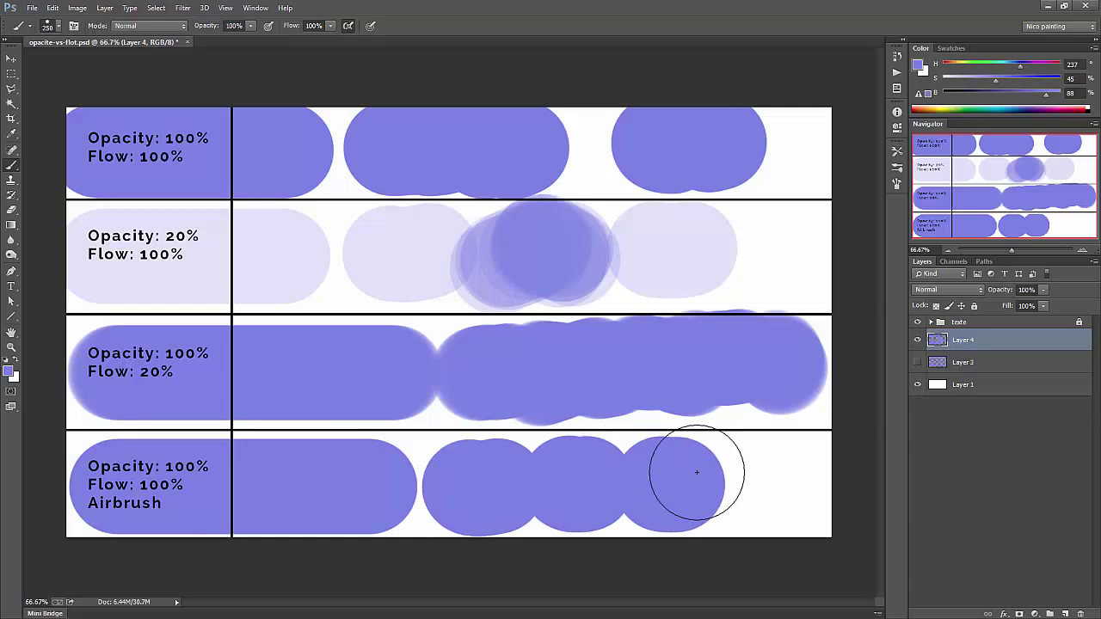
pyautogui.click(767, 478)
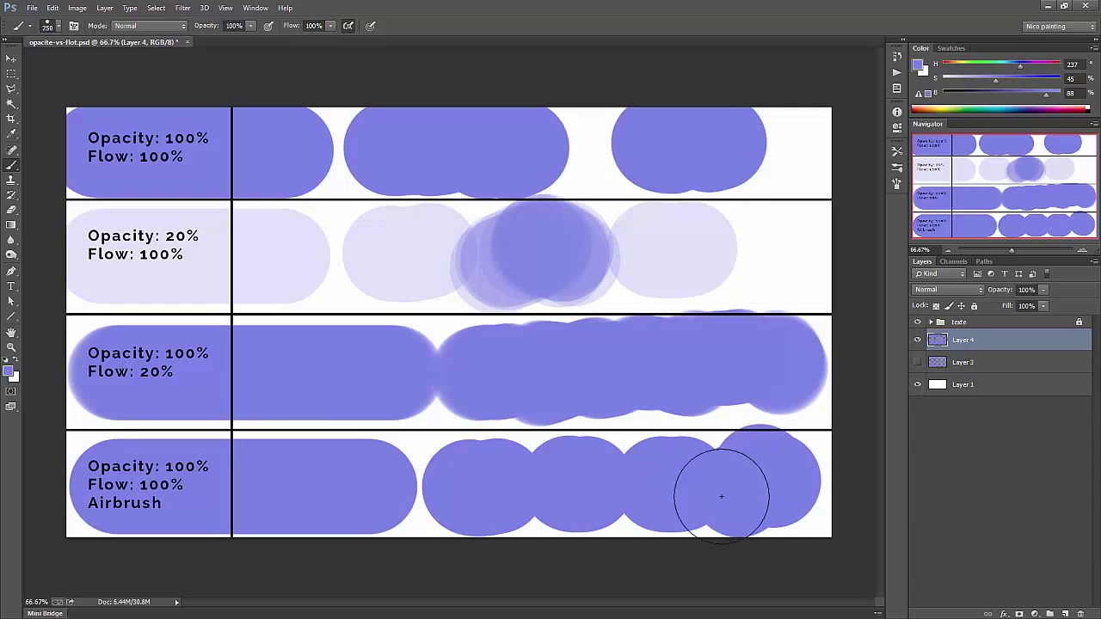
pyautogui.moveTo(598, 486)
pyautogui.mouseDown()
pyautogui.moveTo(604, 479)
pyautogui.moveTo(554, 497)
pyautogui.mouseUp()
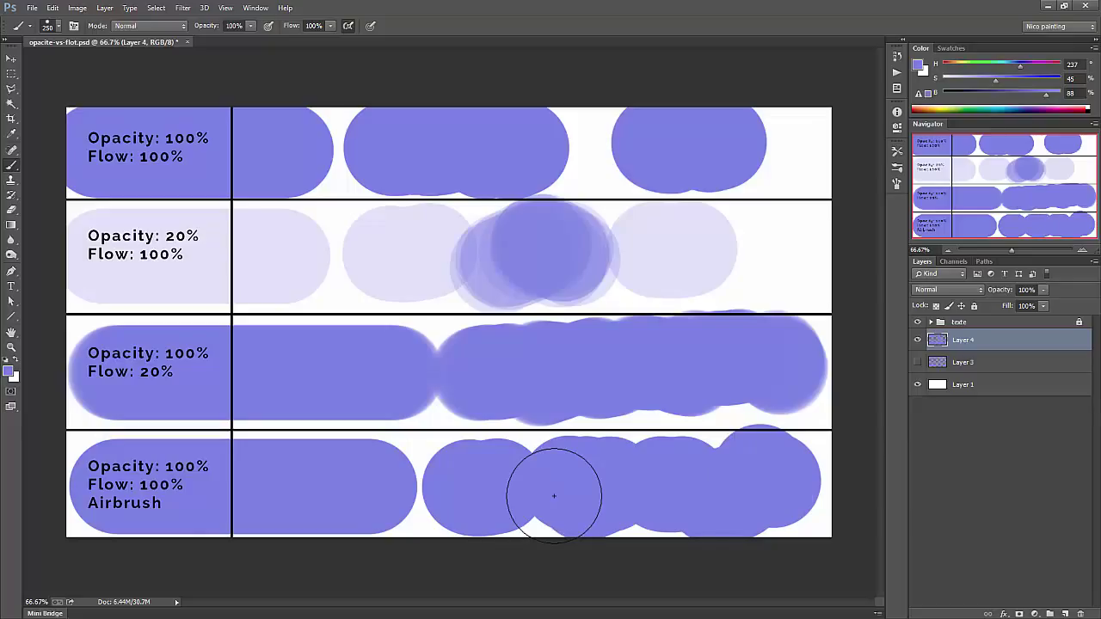
pyautogui.hotkey('ctrl', 'z')
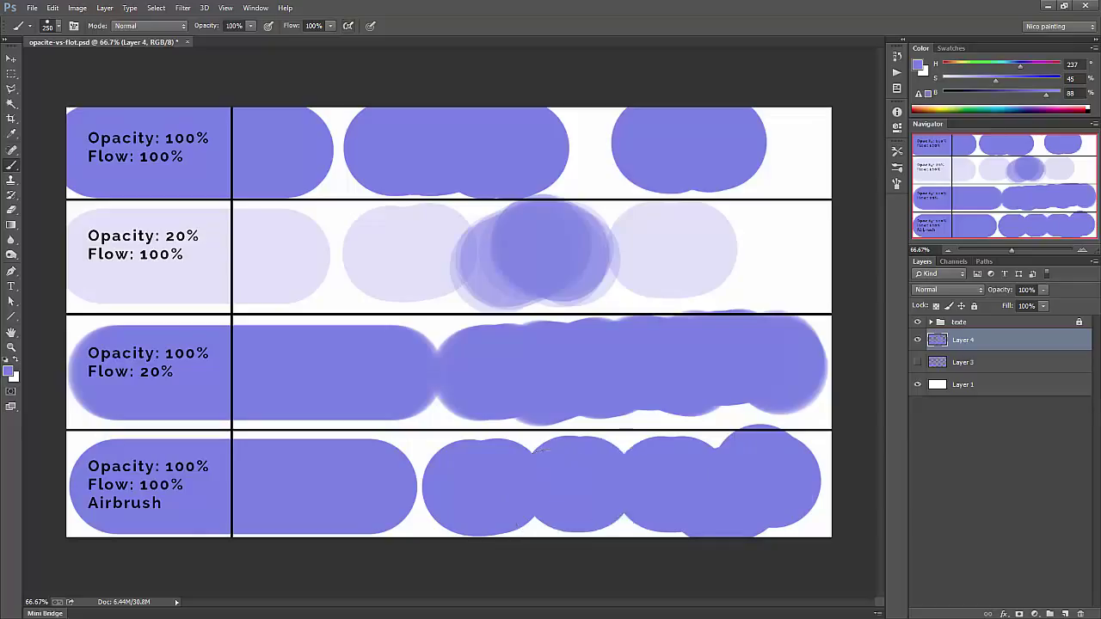